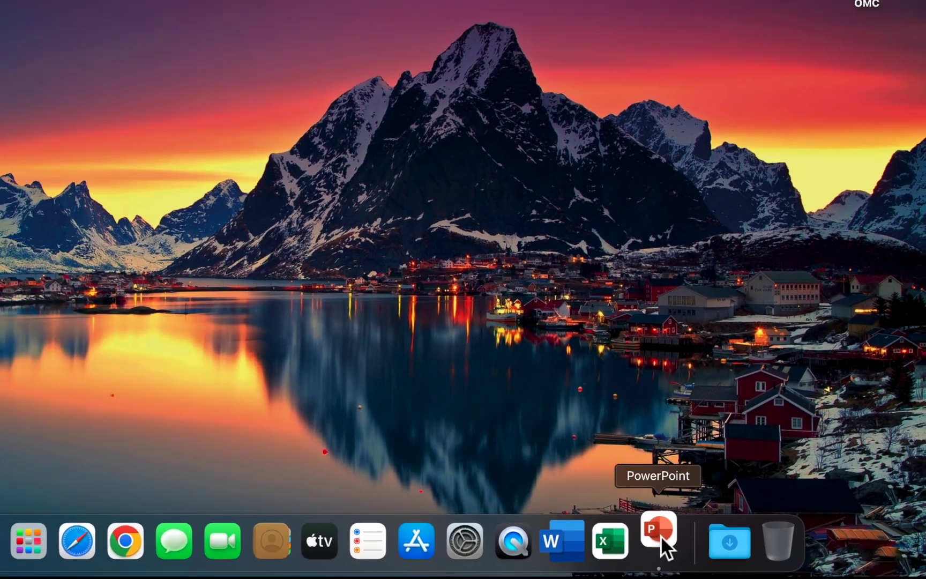
# Launch PowerPoint, start a blank presentation and title the slide 'OMC'
pyautogui.click(583, 526)
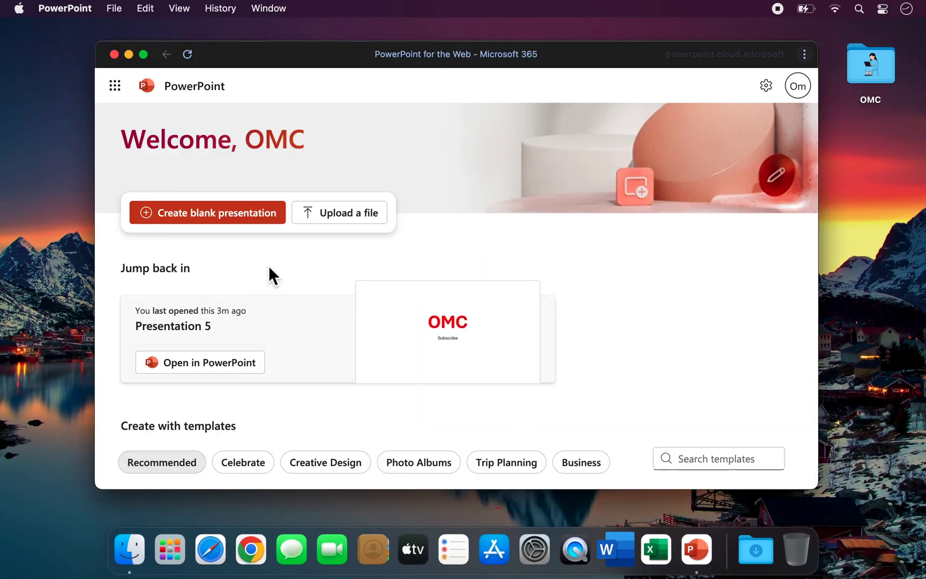
pyautogui.click(245, 219)
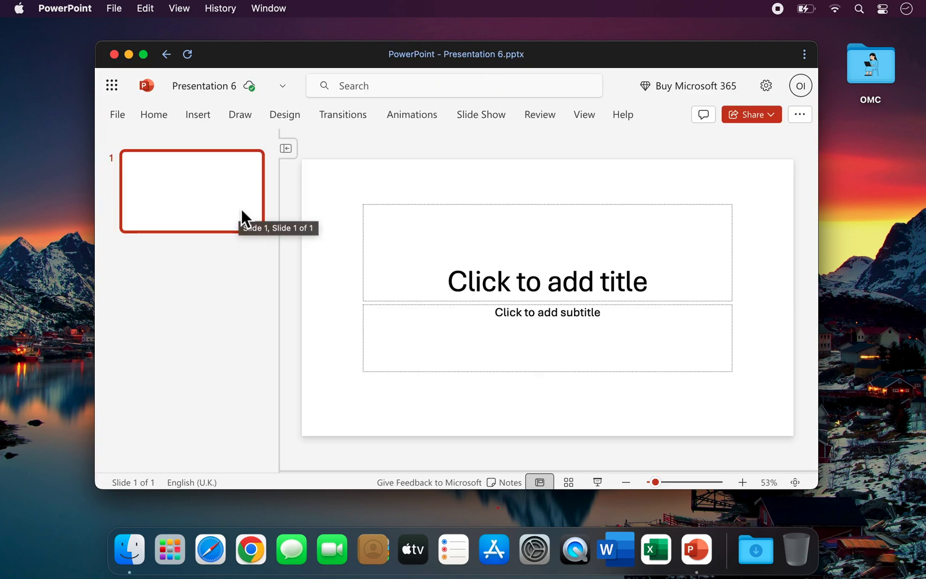
pyautogui.click(547, 280)
pyautogui.write('OMC')
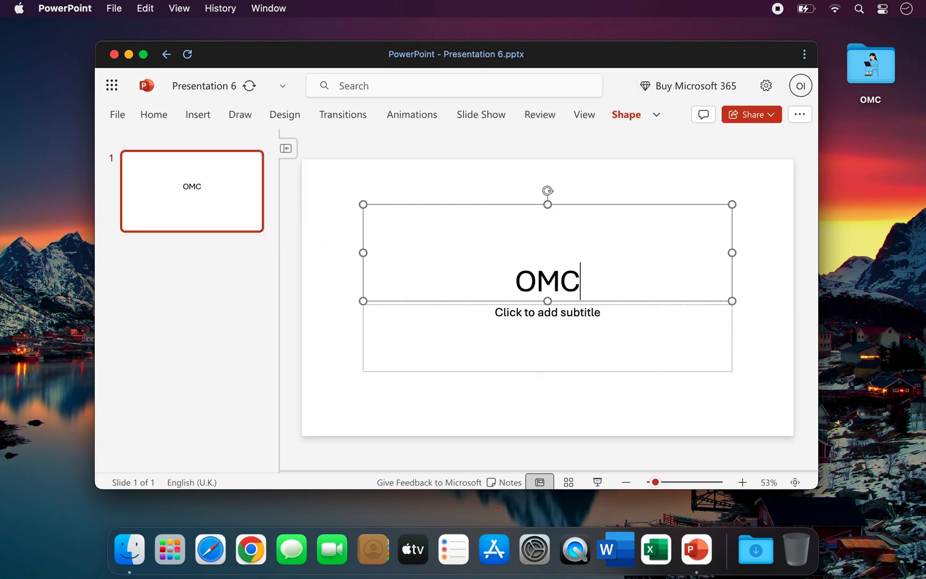
# Format the OMC title as 96 pt, bold and red
pyautogui.moveTo(581, 285); pyautogui.dragTo(511, 286)
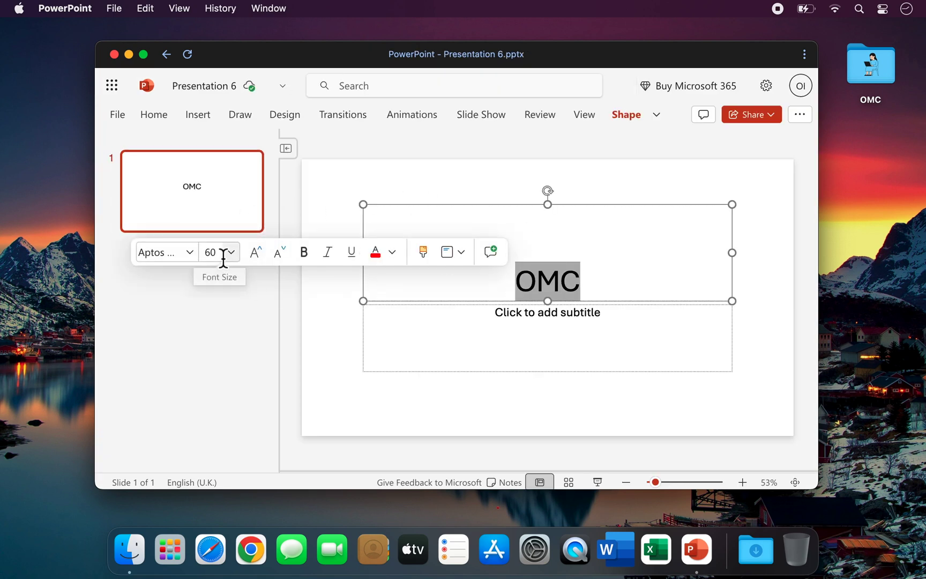
pyautogui.click(221, 254)
pyautogui.write('96')
pyautogui.press('Return')
pyautogui.click(304, 252)
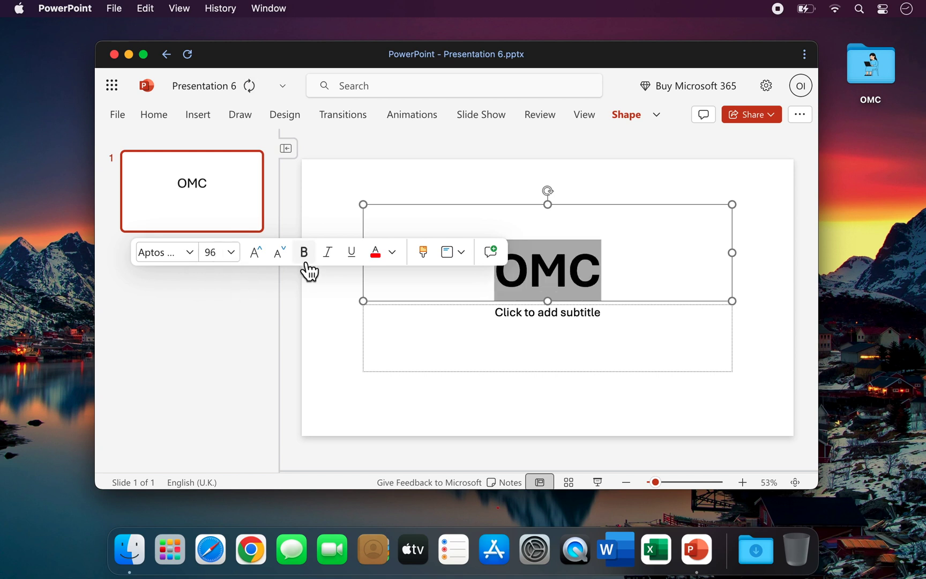
pyautogui.click(375, 252)
# Type 'Subscribe' as the slide subtitle
pyautogui.click(544, 322)
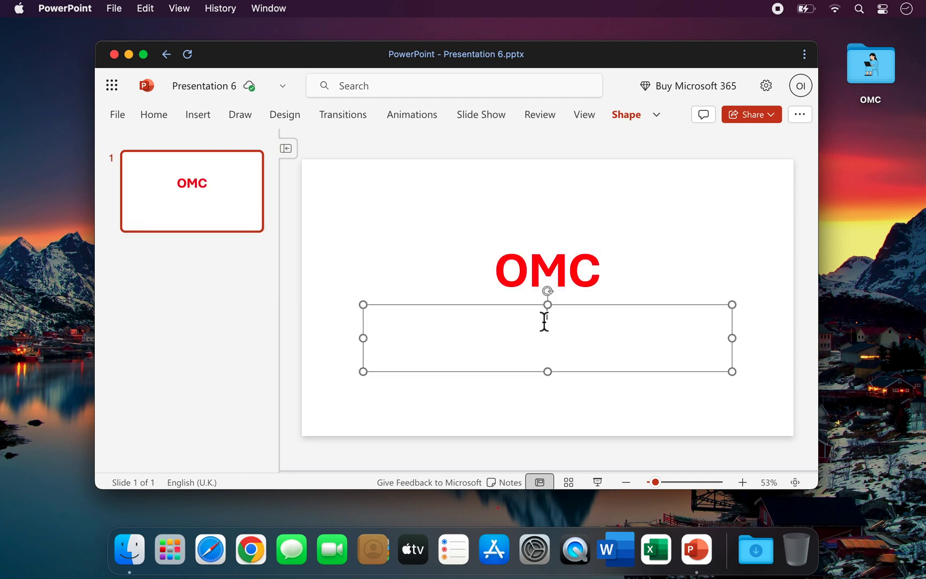
pyautogui.write('Subscribe')
pyautogui.click(404, 208)
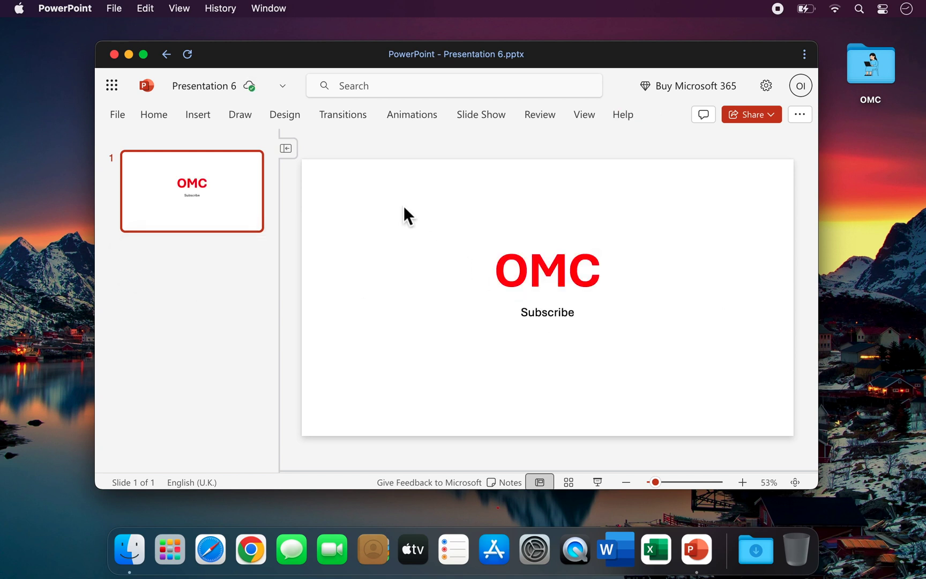
# Apply the Wind transition to the slide
pyautogui.click(343, 116)
pyautogui.click(443, 144)
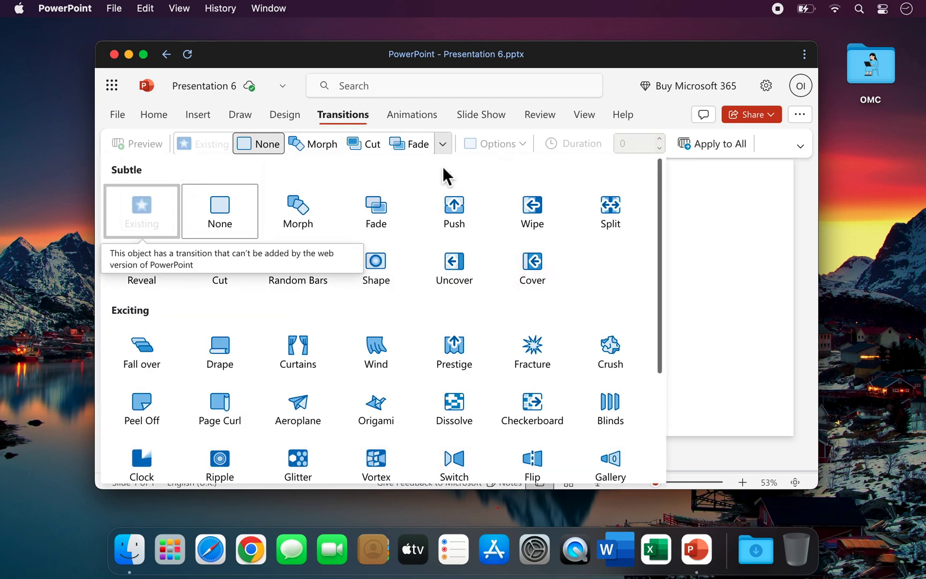
pyautogui.click(383, 347)
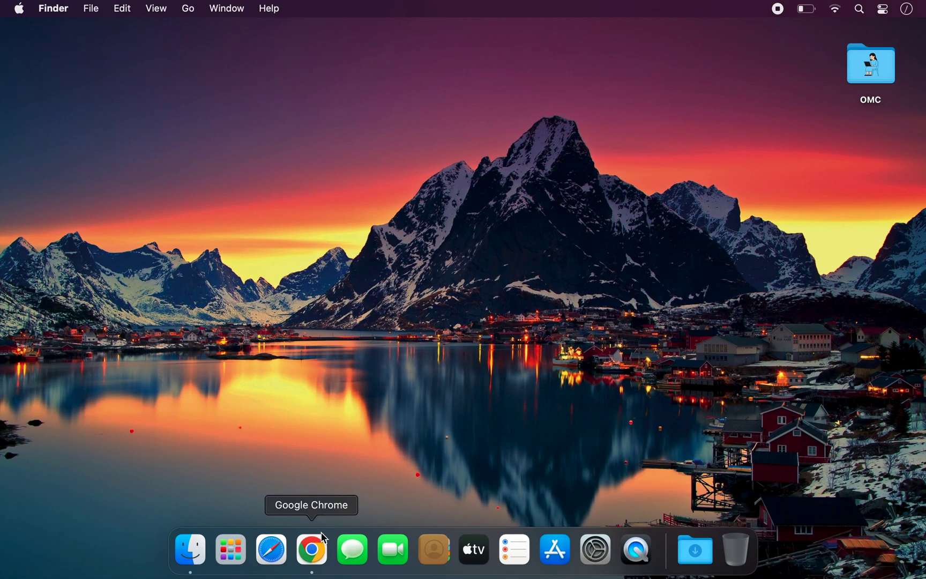
# In Chrome at office.com, sign in to Microsoft 365 with the account e-mail
pyautogui.click(311, 550)
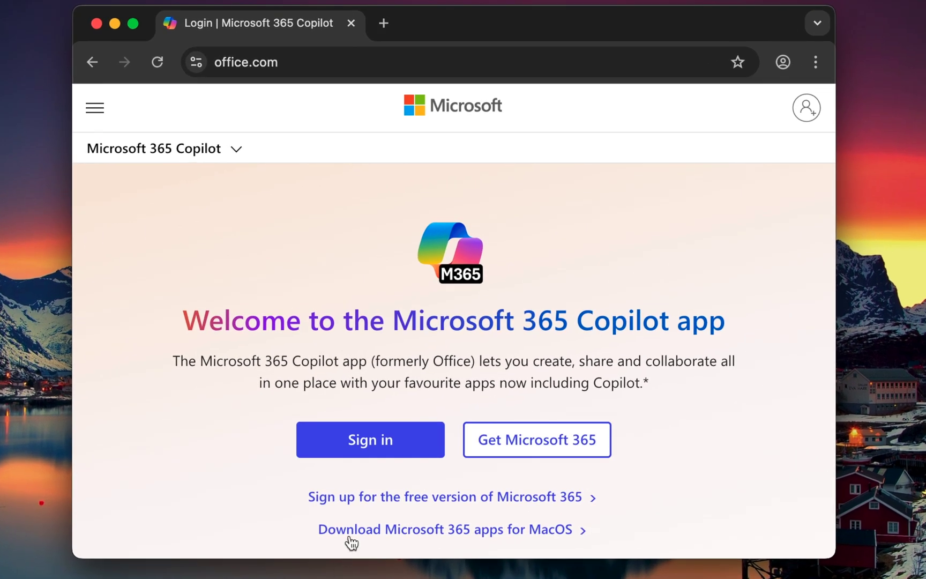
pyautogui.click(375, 451)
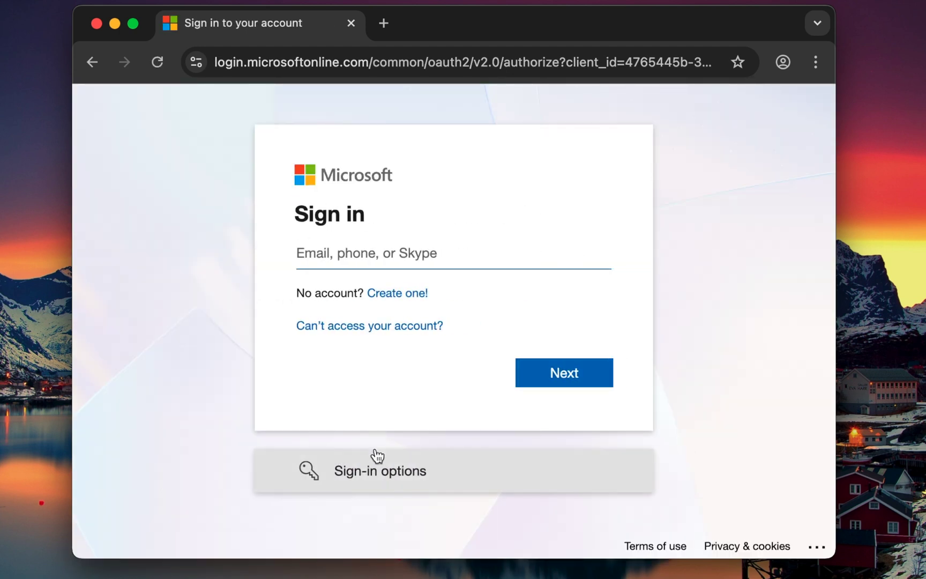
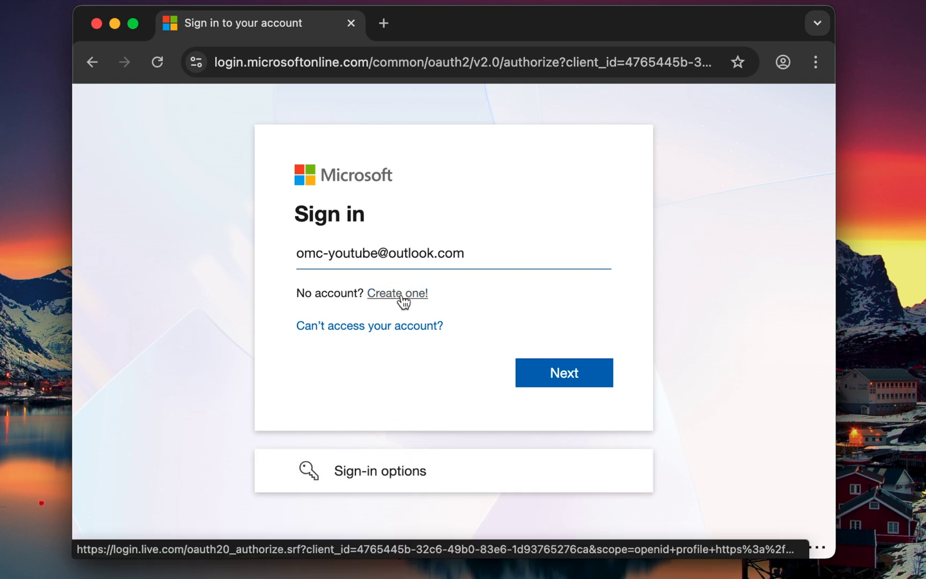
pyautogui.click(567, 373)
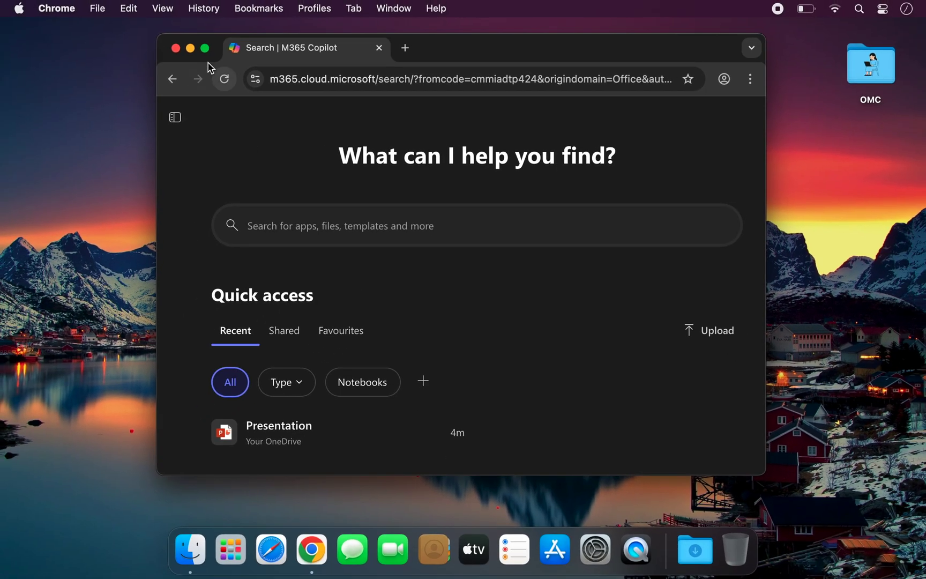
# Make Chrome full screen and create blank presentation Presentation 2 in PowerPoint
pyautogui.click(200, 46)
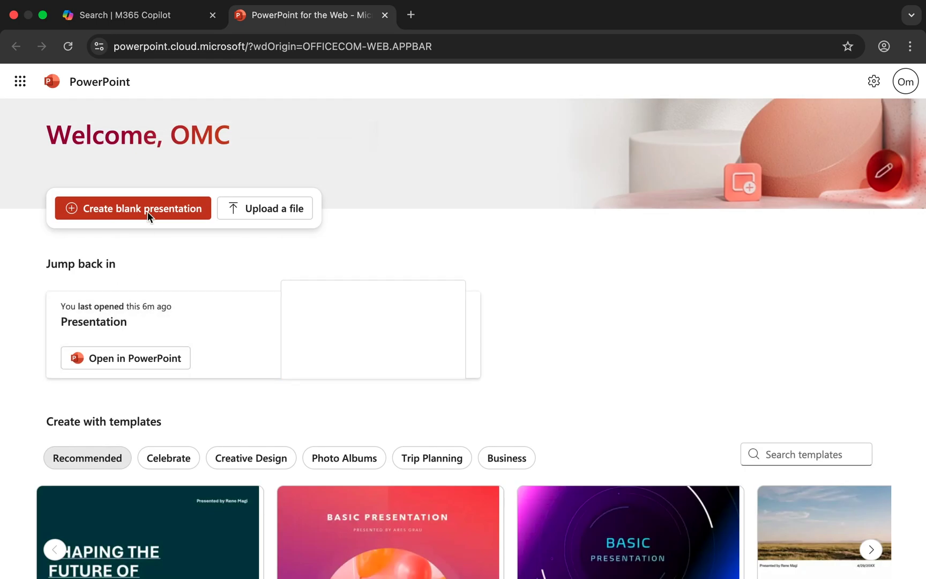
pyautogui.click(147, 212)
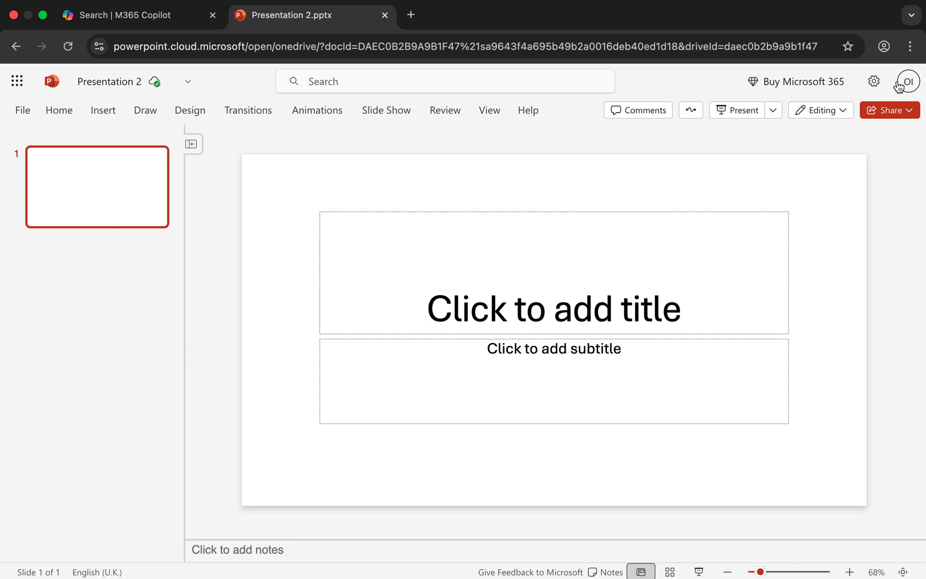
pyautogui.click(910, 46)
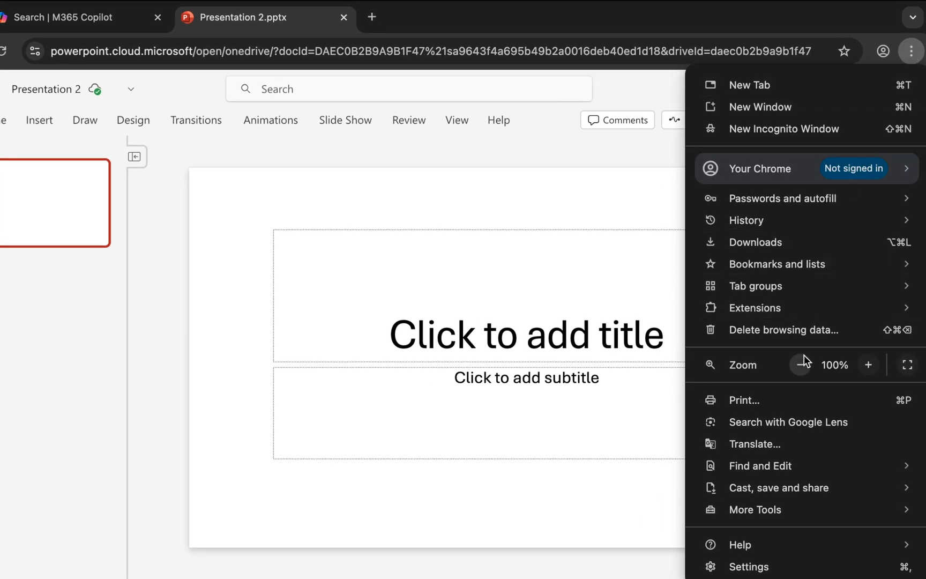
# Install the PowerPoint page as a Chrome app, trimming its name to 'PowerPoint'
pyautogui.moveTo(789, 490)
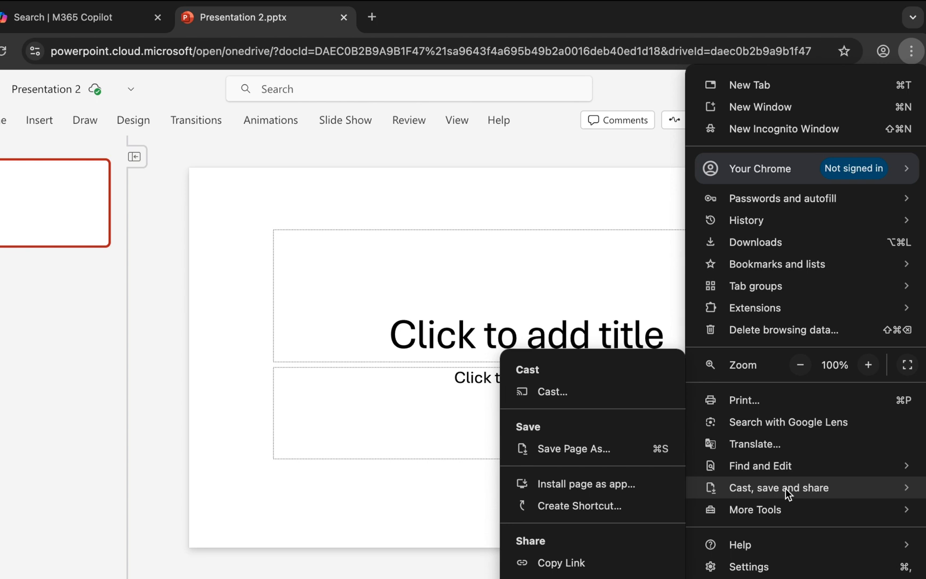
pyautogui.click(588, 486)
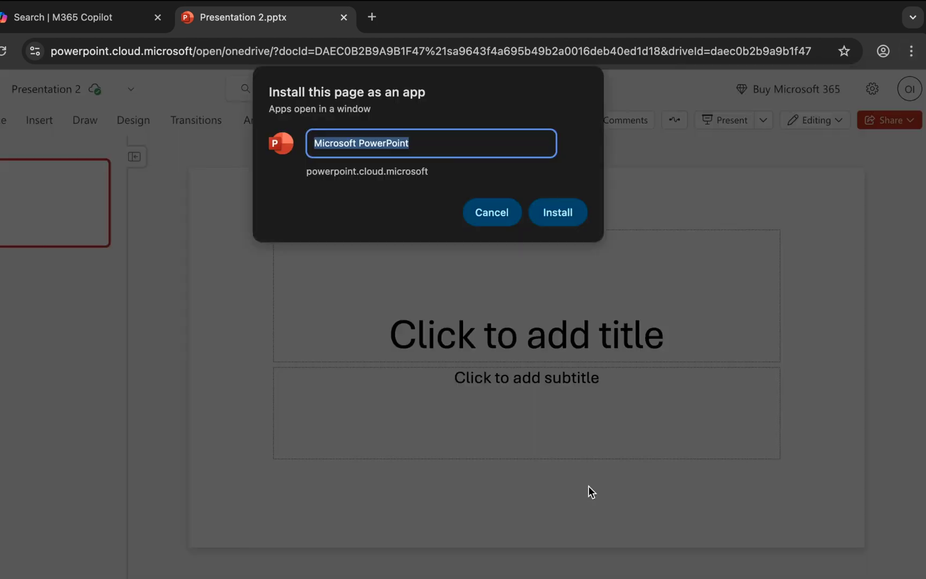
pyautogui.click(359, 145)
pyautogui.hotkey('alt', 'BackSpace')
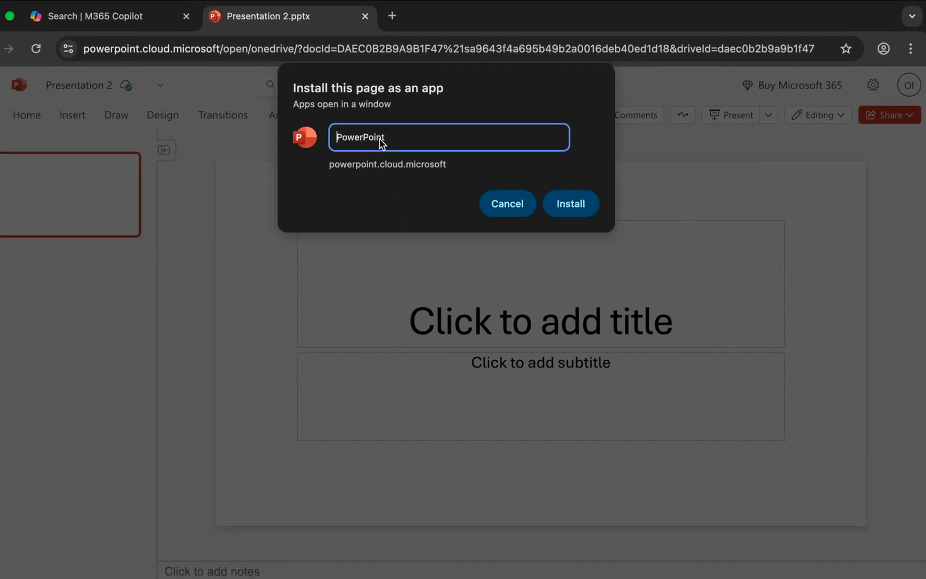
pyautogui.click(571, 203)
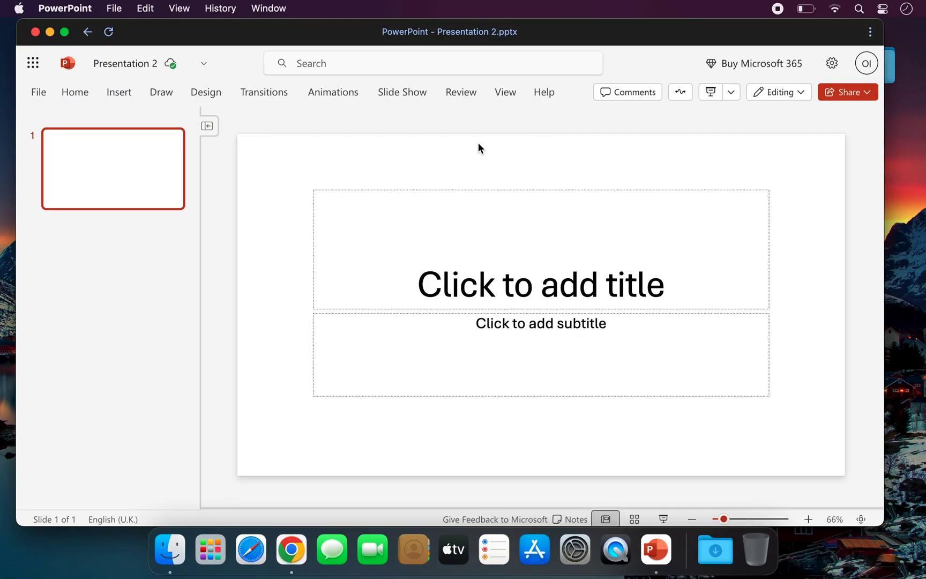
# Close the PowerPoint app window, check the Chrome Apps folder, and return to Chrome
pyautogui.click(83, 93)
pyautogui.click(36, 32)
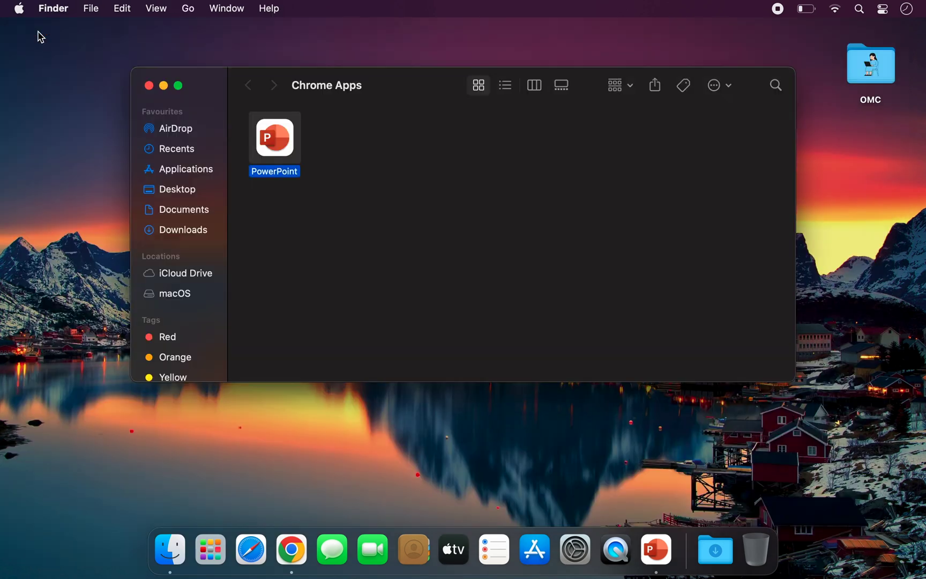
pyautogui.click(273, 246)
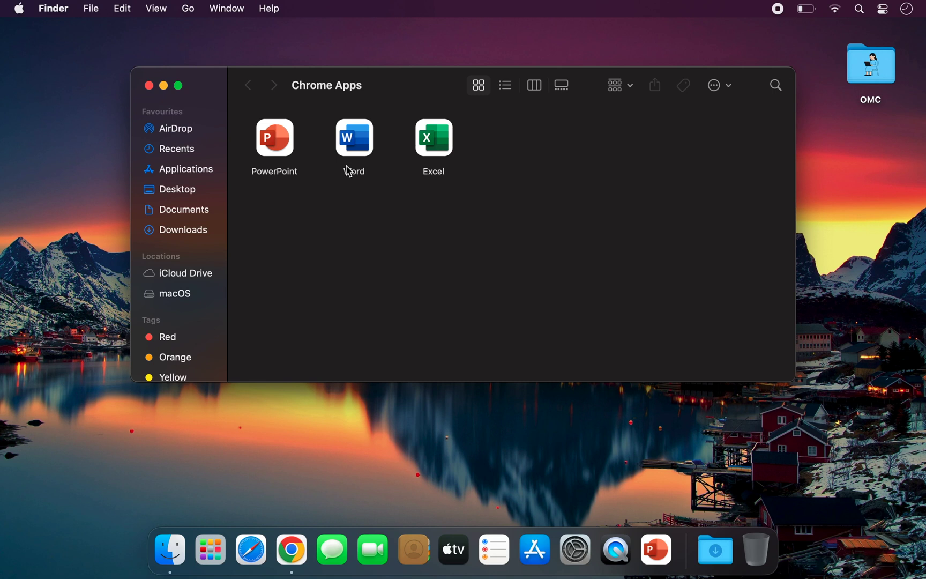
pyautogui.click(292, 550)
# Search icon-icons.com for 'power' and open the PowerPoint 2013 icon page
pyautogui.click(314, 78)
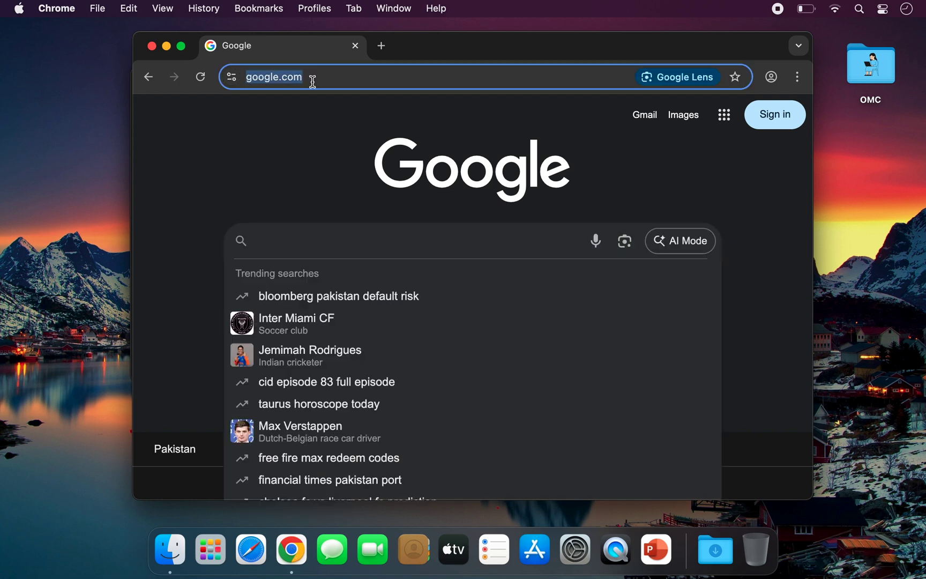
pyautogui.write('icon.icons.com')
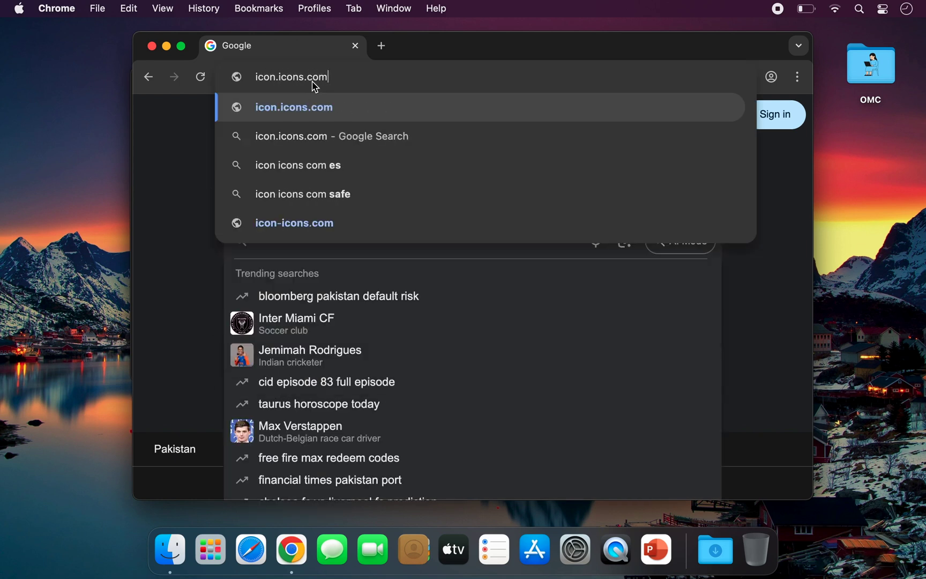
pyautogui.press('Return')
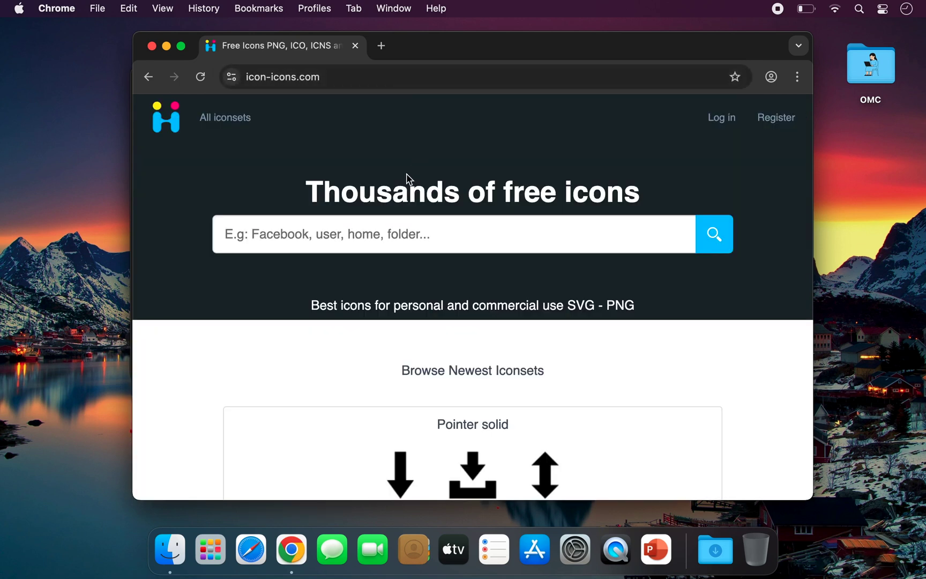
pyautogui.click(332, 231)
pyautogui.write('powerpoint')
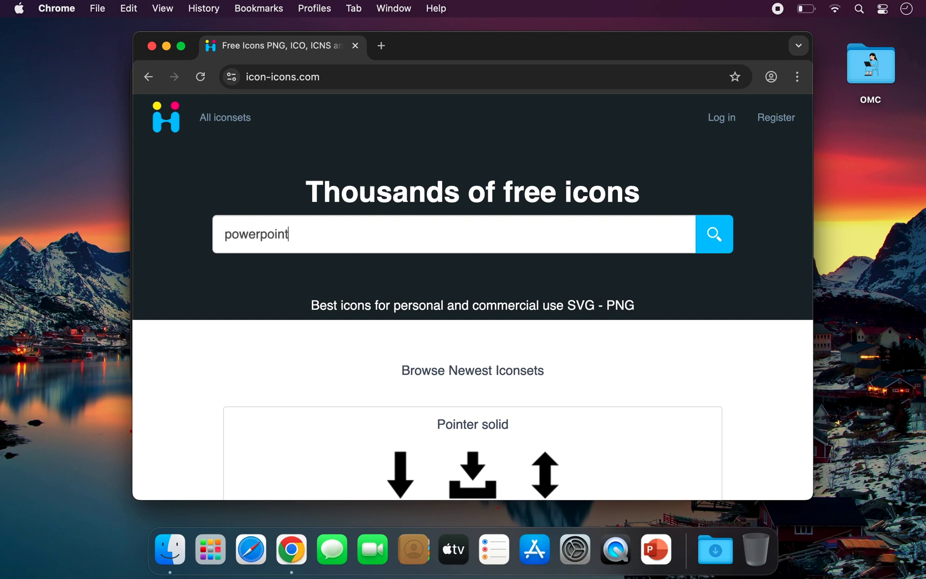
pyautogui.press('Return')
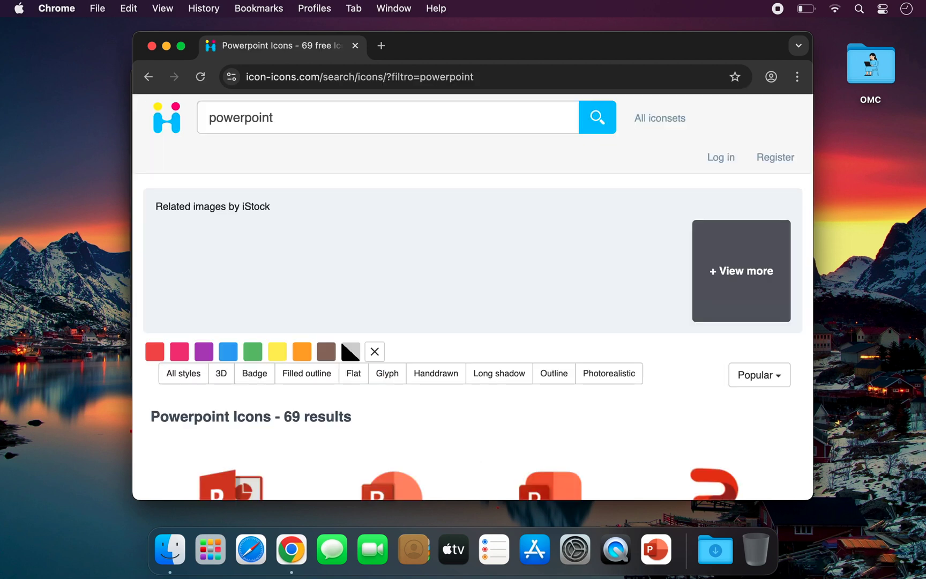
pyautogui.scroll(-5, 373, 394)
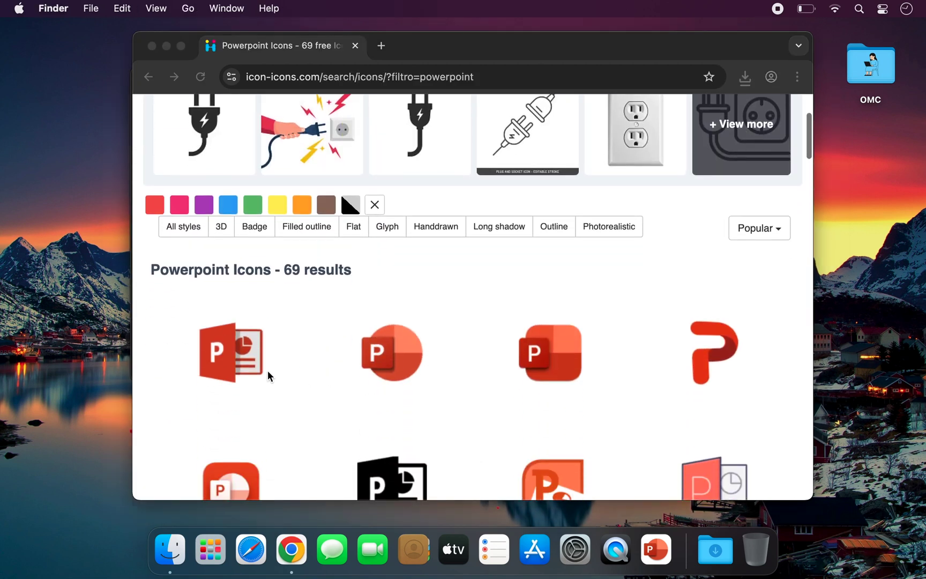
pyautogui.click(247, 361)
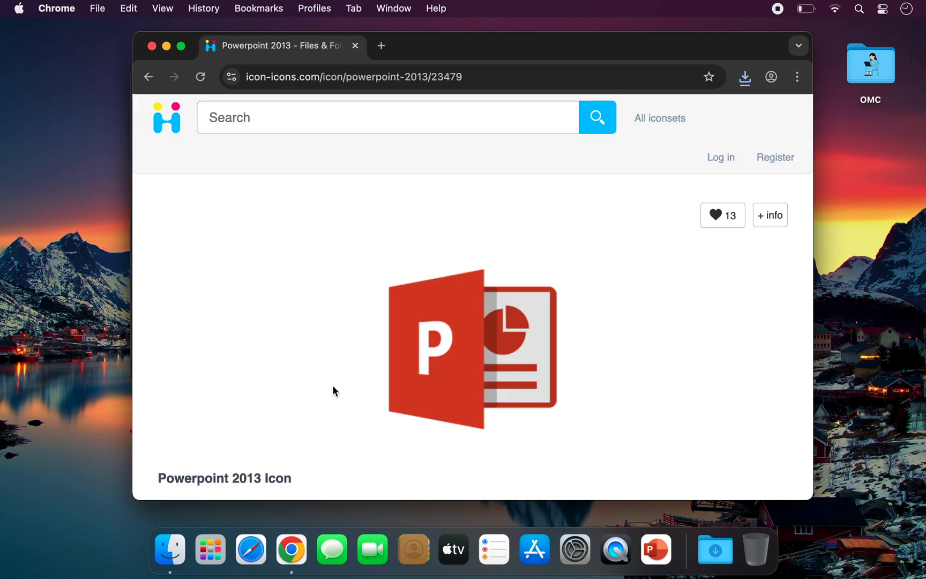
# Download the 256px PNG of the PowerPoint 2013 icon, then hide Chrome
pyautogui.scroll(-3, 333, 385)
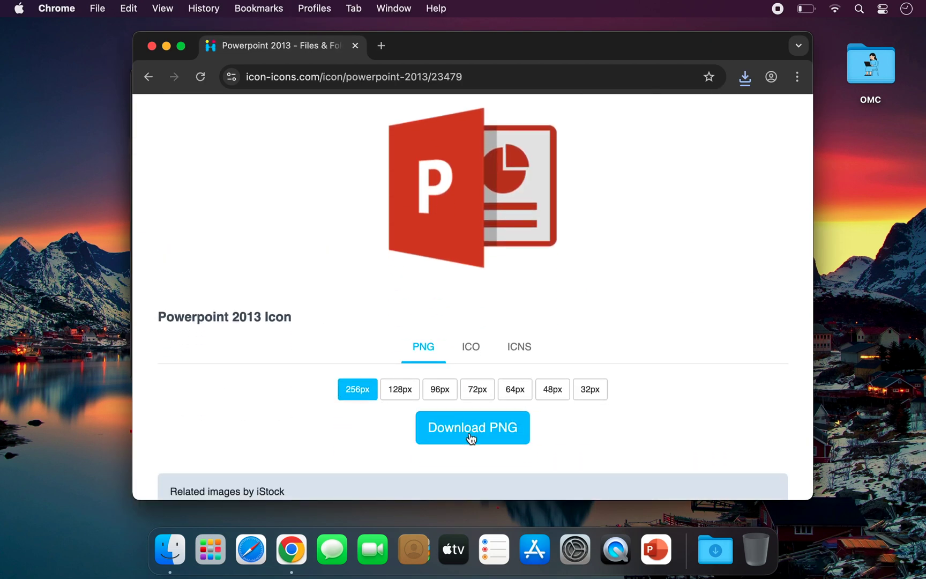
pyautogui.click(475, 347)
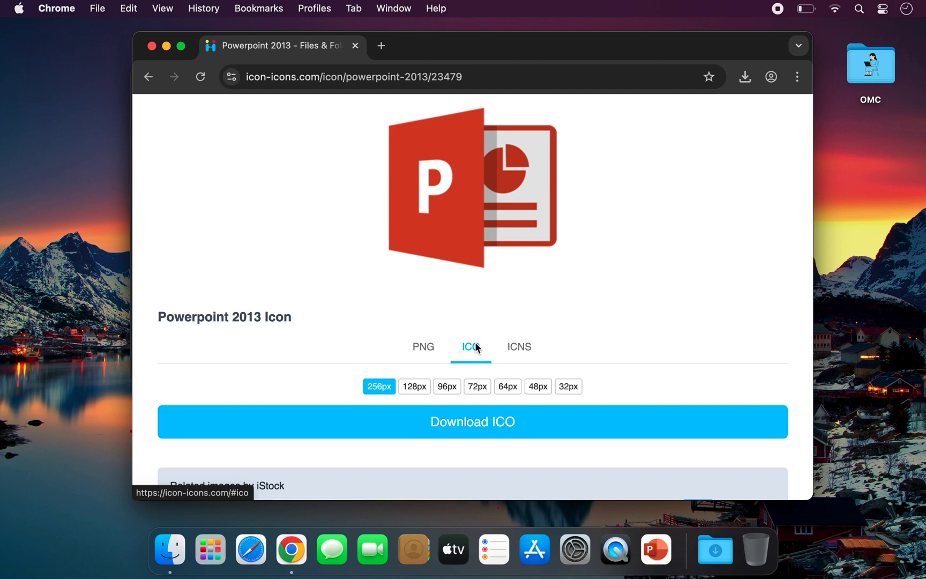
pyautogui.click(423, 349)
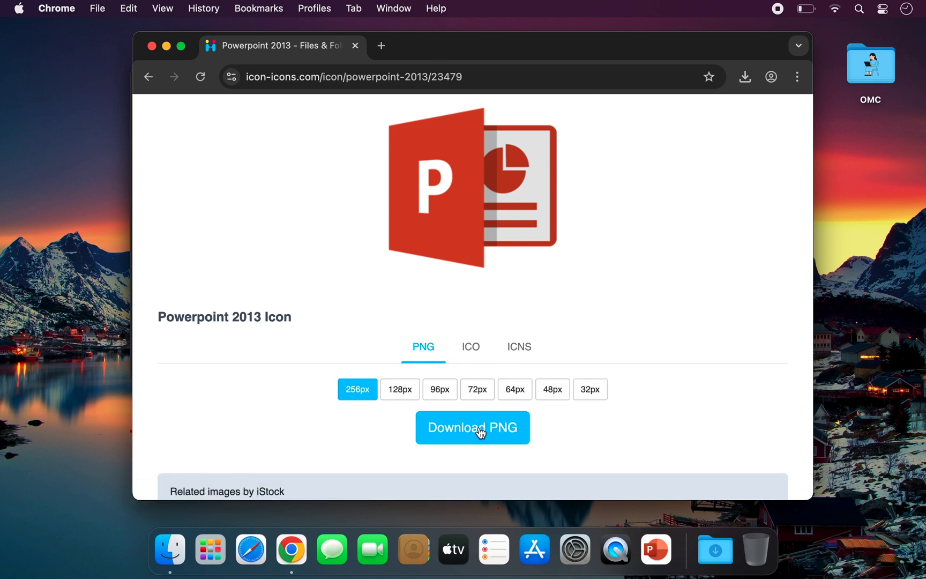
pyautogui.click(480, 429)
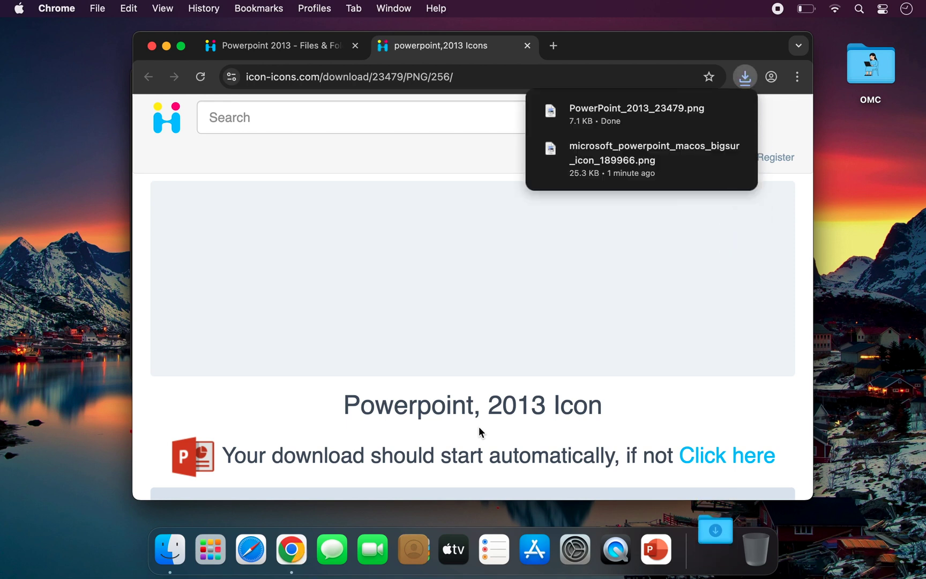
pyautogui.press('super+h')
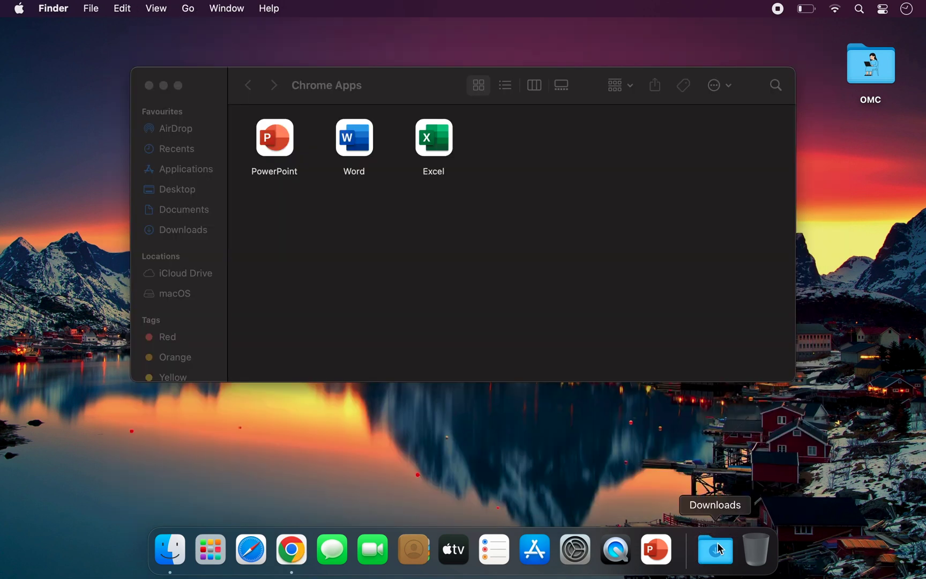
# Open the downloaded Word logo in Preview and copy the image
pyautogui.click(716, 549)
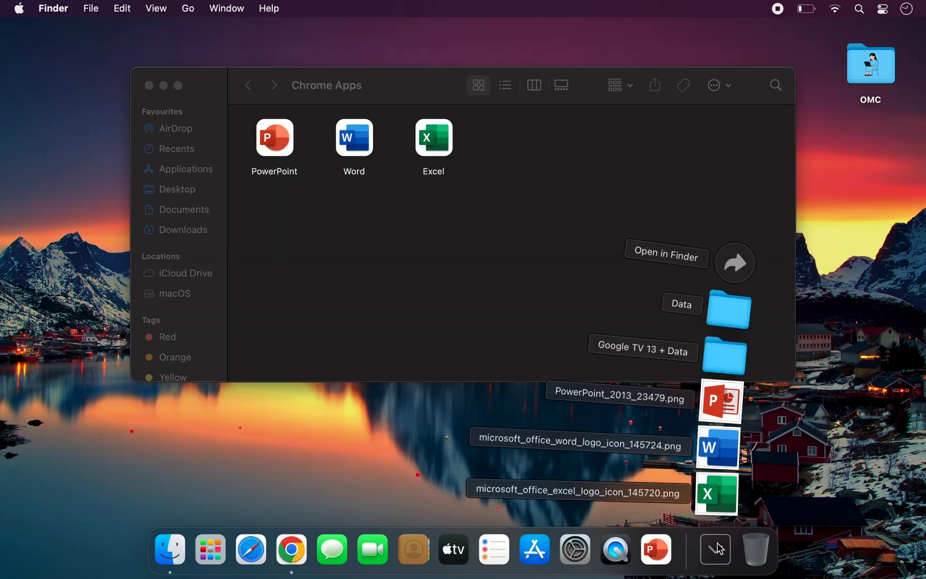
pyautogui.click(726, 458)
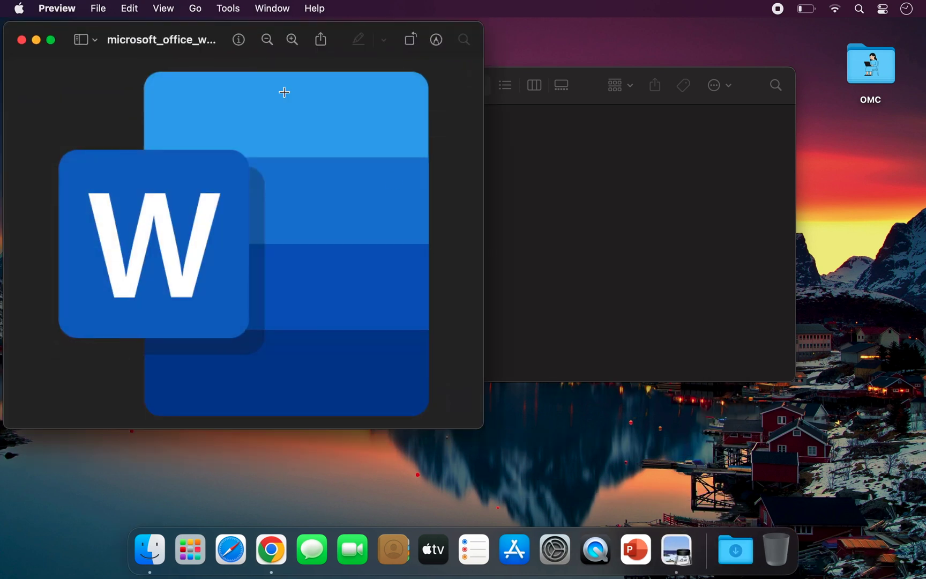
pyautogui.click(140, 8)
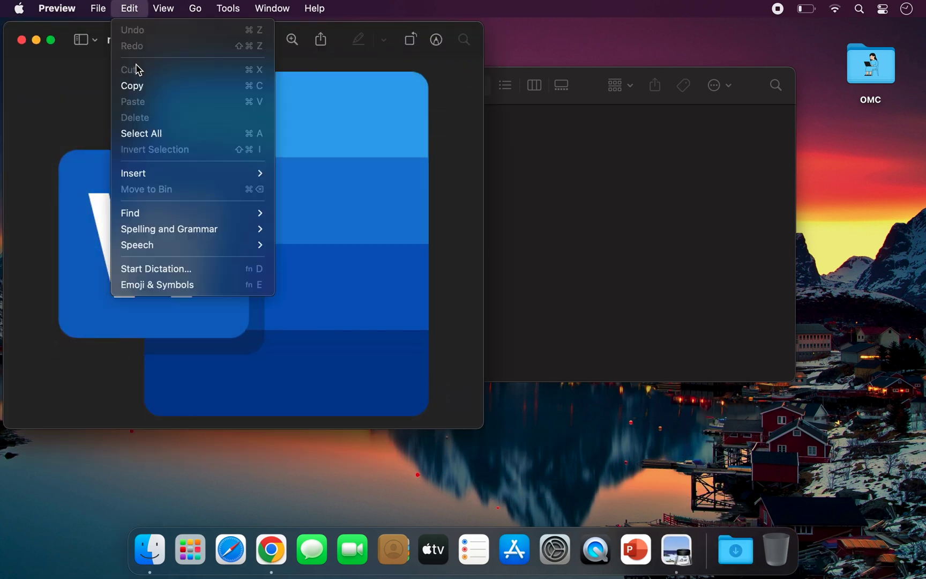
pyautogui.click(135, 86)
# Paste the Word logo as the Word app's icon in its Info window
pyautogui.click(538, 206)
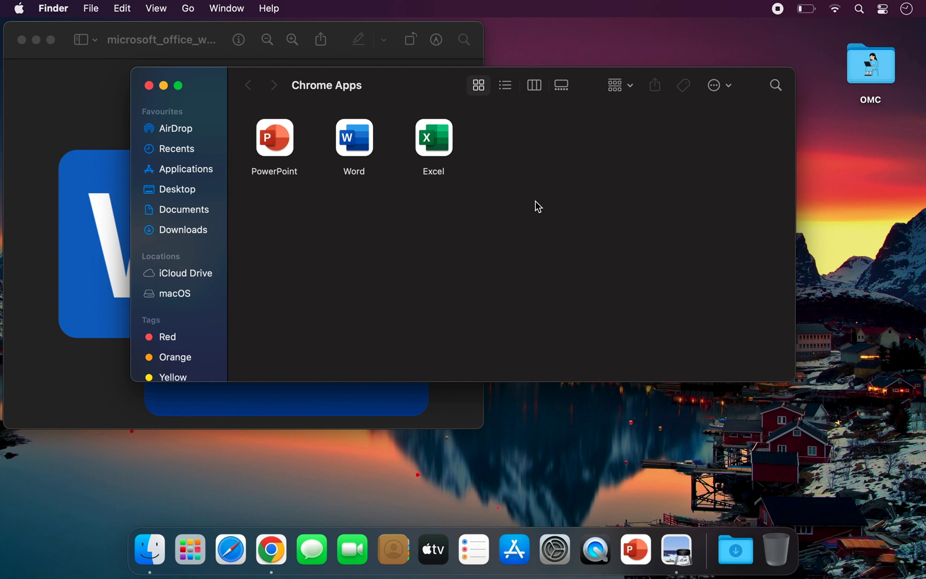
pyautogui.click(368, 147)
pyautogui.press('super+i')
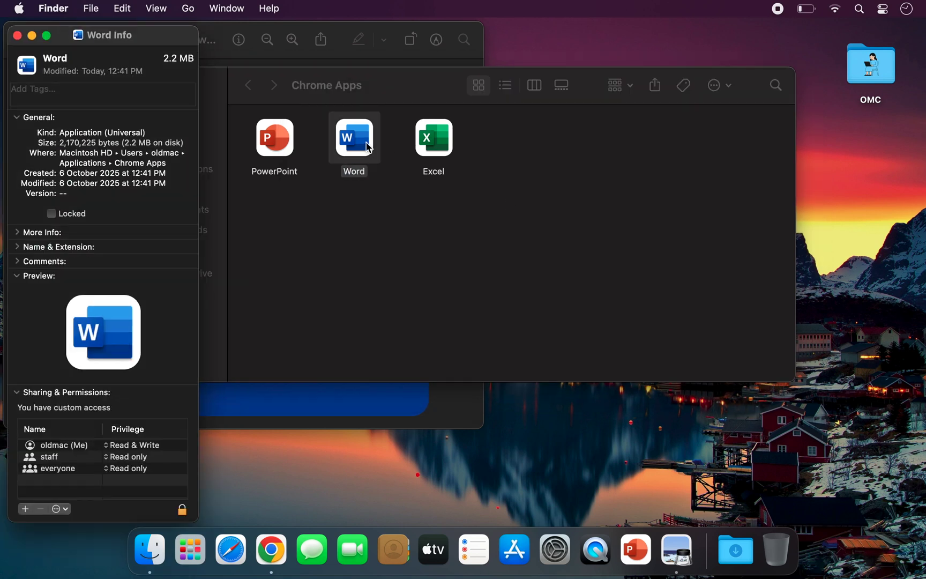
pyautogui.click(27, 71)
pyautogui.press('super+v')
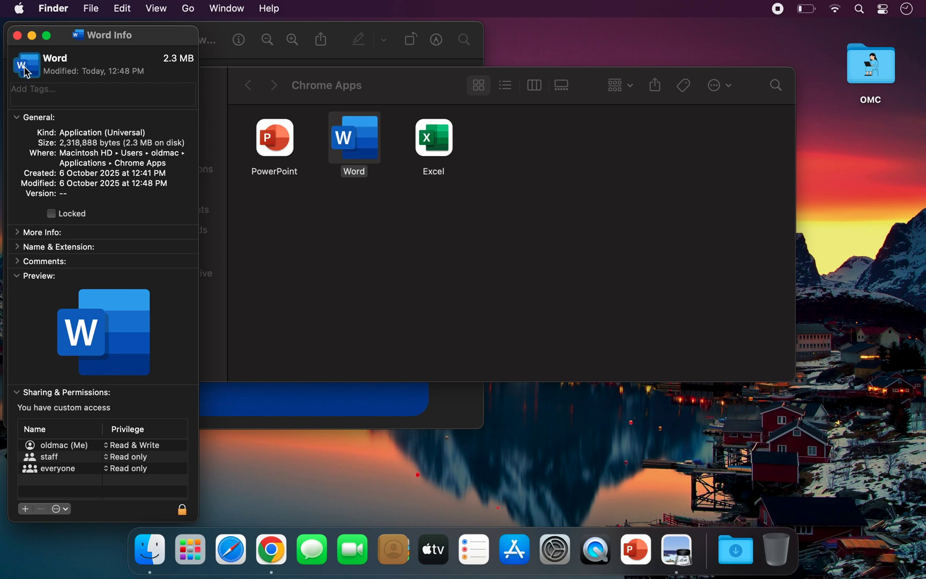
pyautogui.click(17, 35)
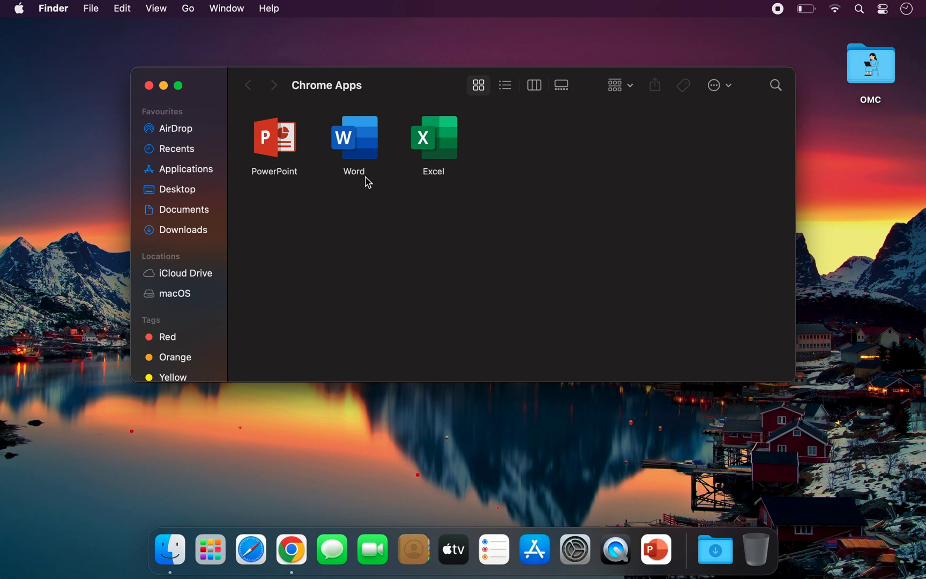
# Pin Word, Excel and the new PowerPoint app to the Dock, removing the old PowerPoint, then launch Word
pyautogui.moveTo(360, 149); pyautogui.dragTo(637, 549)
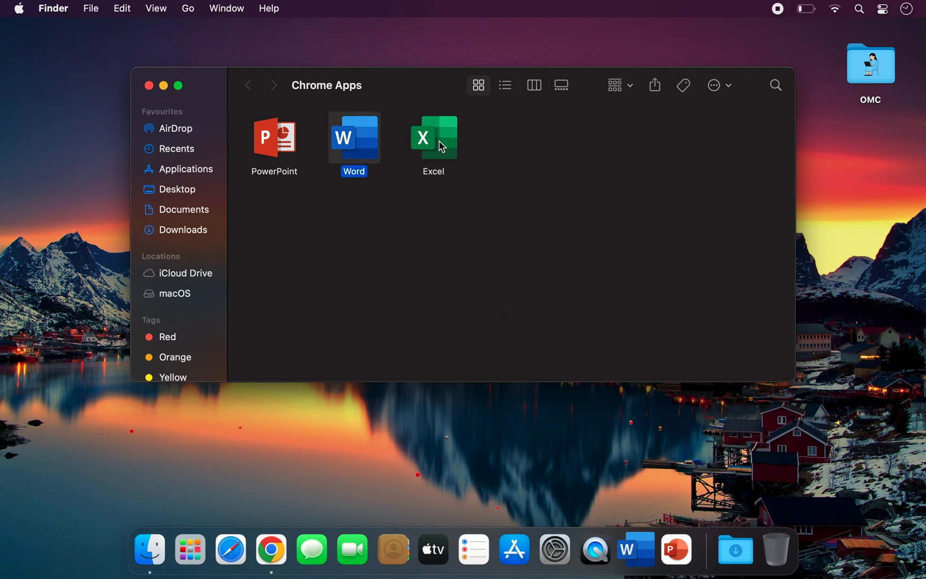
pyautogui.moveTo(442, 147); pyautogui.dragTo(727, 460)
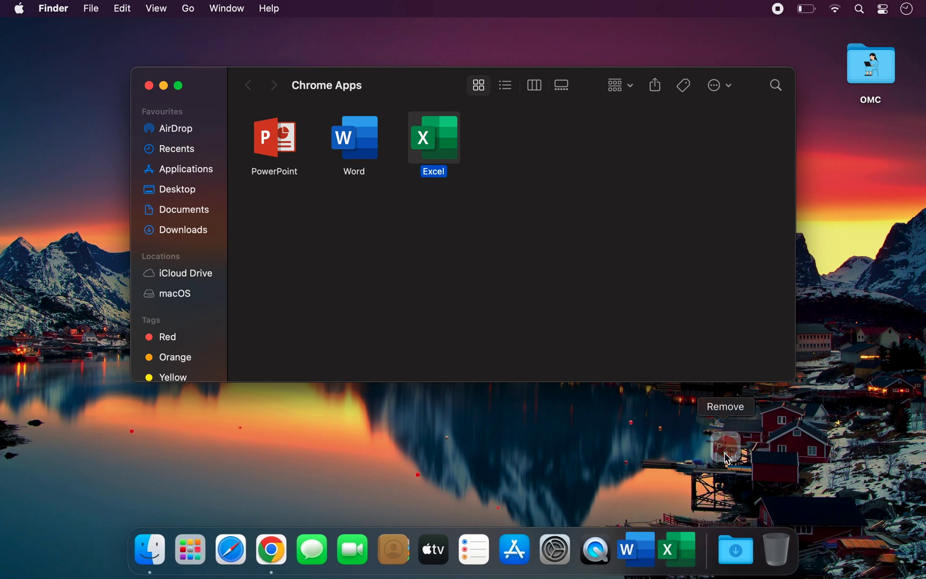
pyautogui.moveTo(727, 458); pyautogui.dragTo(727, 456)
pyautogui.moveTo(299, 115); pyautogui.dragTo(699, 546)
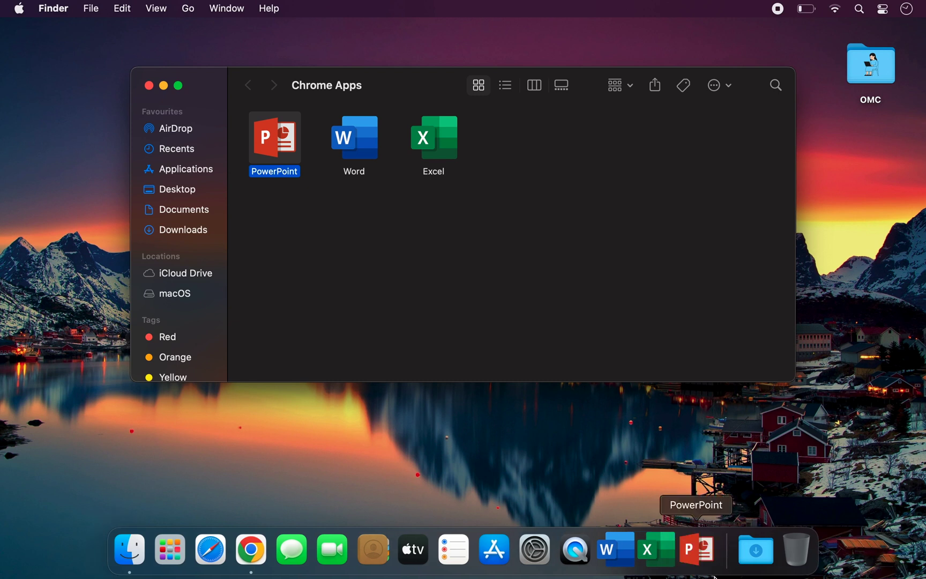
pyautogui.click(620, 552)
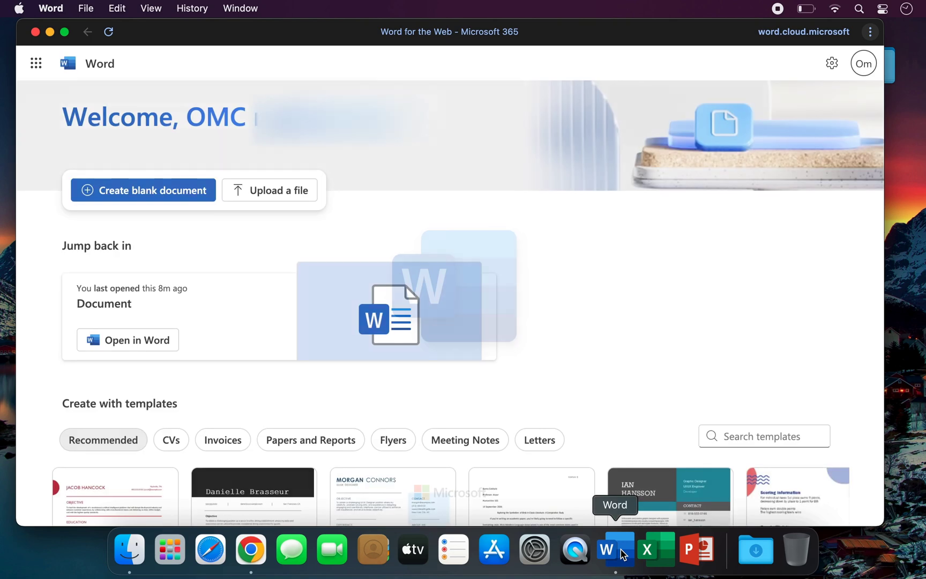
# Create a blank Word document and type 'Please subscribe for more useful videos like this'
pyautogui.click(175, 191)
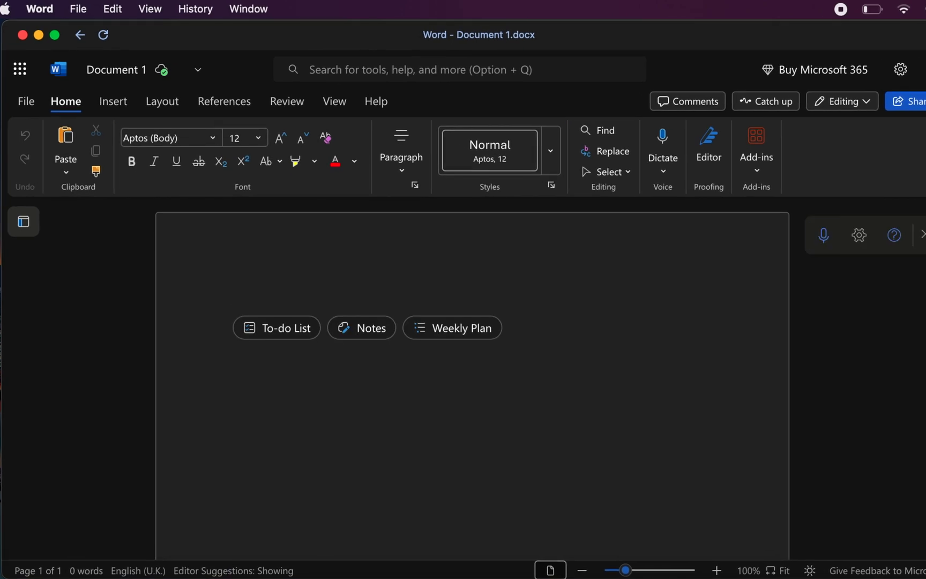
pyautogui.write('Please subscribe')
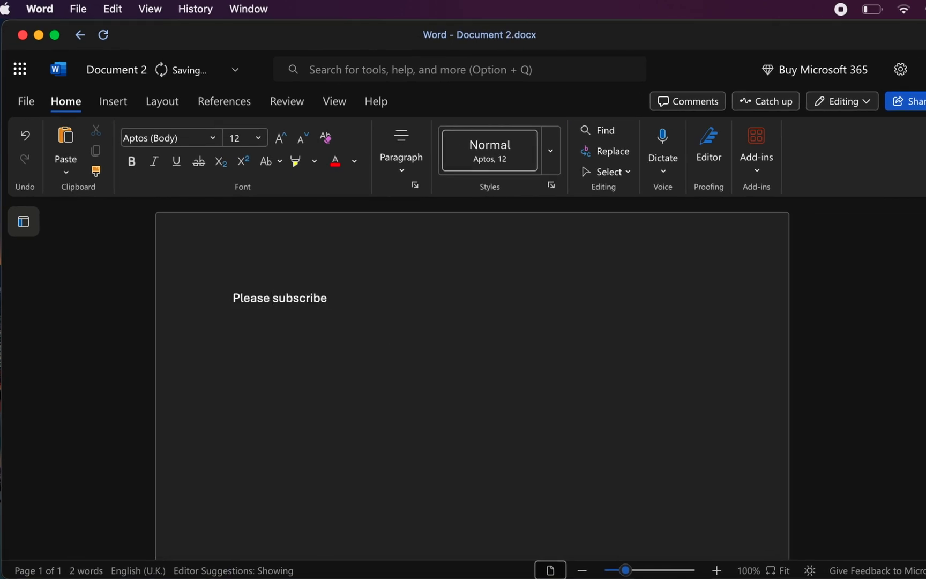
pyautogui.write(' for more useful videos like this')
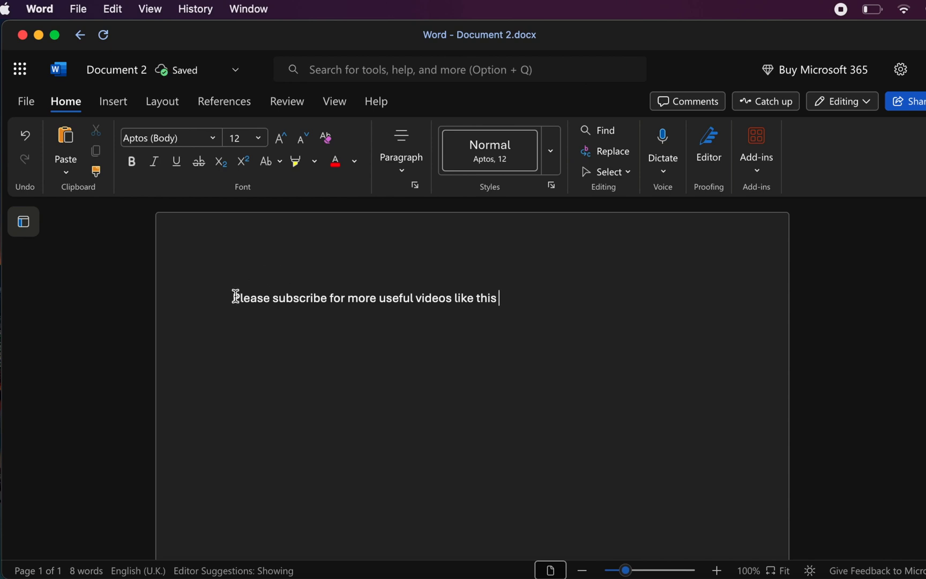
# Enlarge the whole sentence to 16 pt and colour it orange
pyautogui.moveTo(234, 296); pyautogui.dragTo(497, 297)
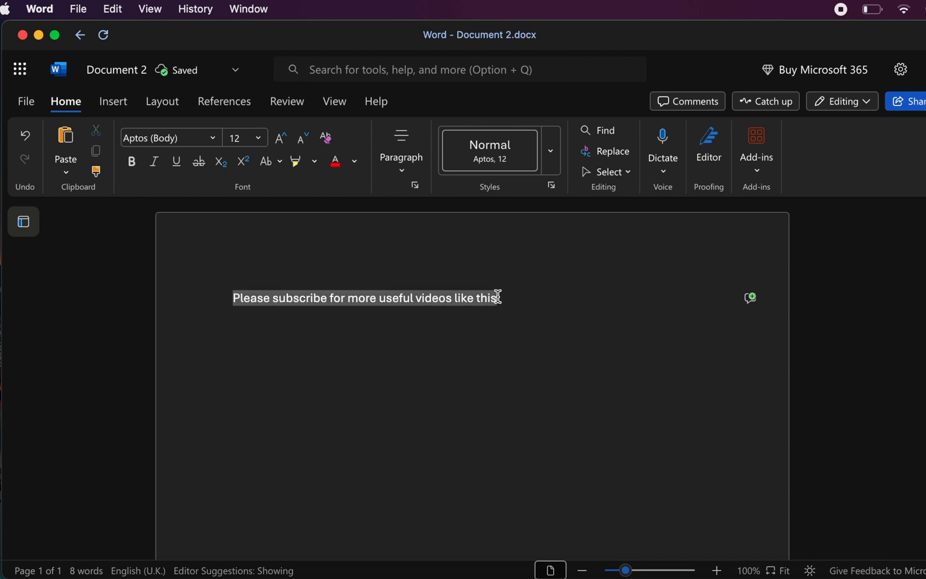
pyautogui.click(283, 140)
pyautogui.click(284, 140)
pyautogui.click(335, 161)
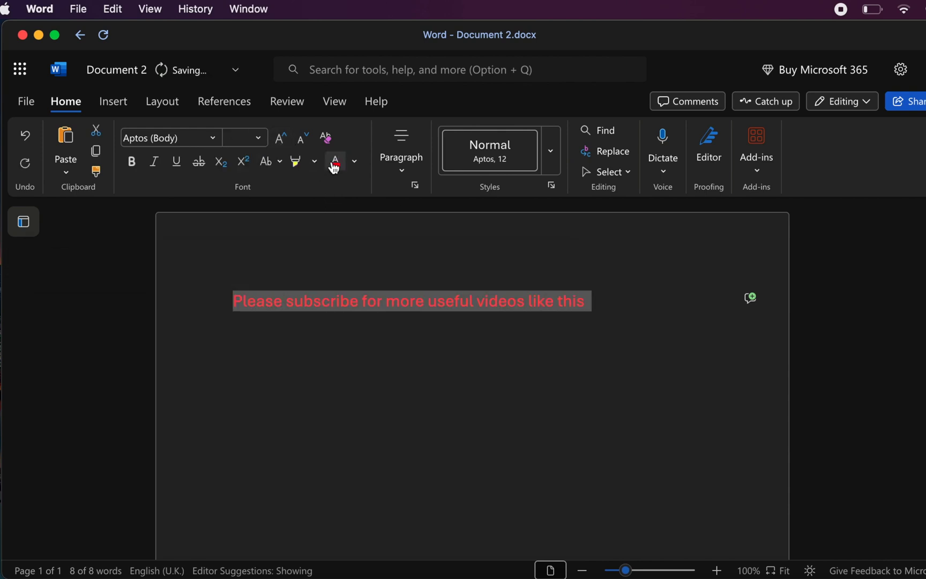
pyautogui.click(360, 165)
pyautogui.click(436, 233)
pyautogui.click(437, 234)
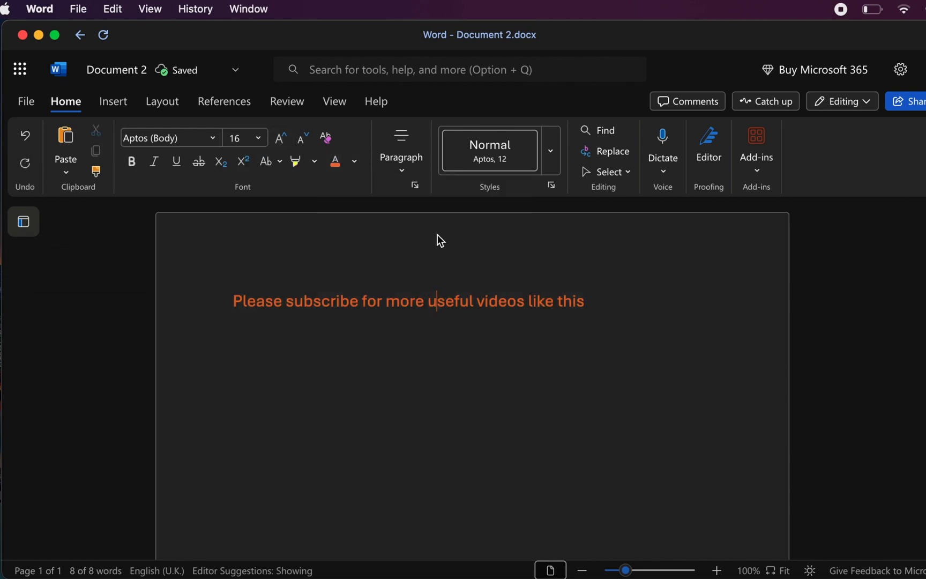
# Bold 'useful videos like this' and make 'subscribe' bold, italic and underlined
pyautogui.moveTo(429, 303); pyautogui.dragTo(594, 306)
pyautogui.click(132, 161)
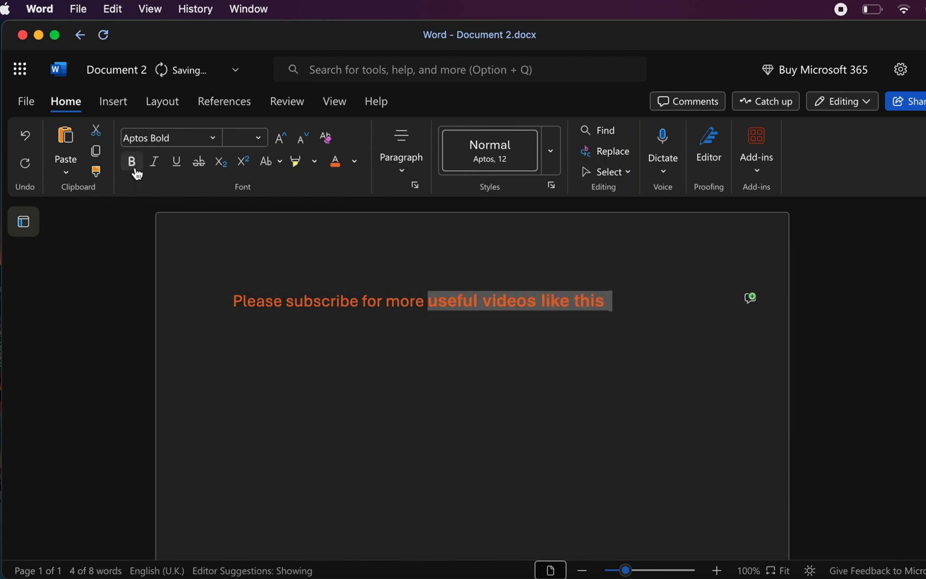
pyautogui.moveTo(360, 306); pyautogui.dragTo(288, 305)
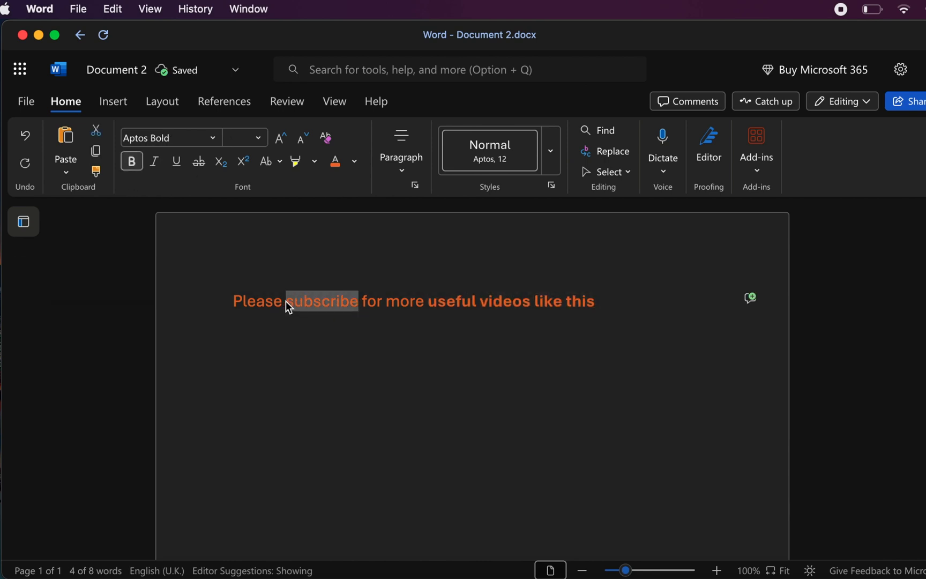
pyautogui.click(132, 161)
pyautogui.click(154, 161)
pyautogui.click(176, 162)
pyautogui.click(282, 351)
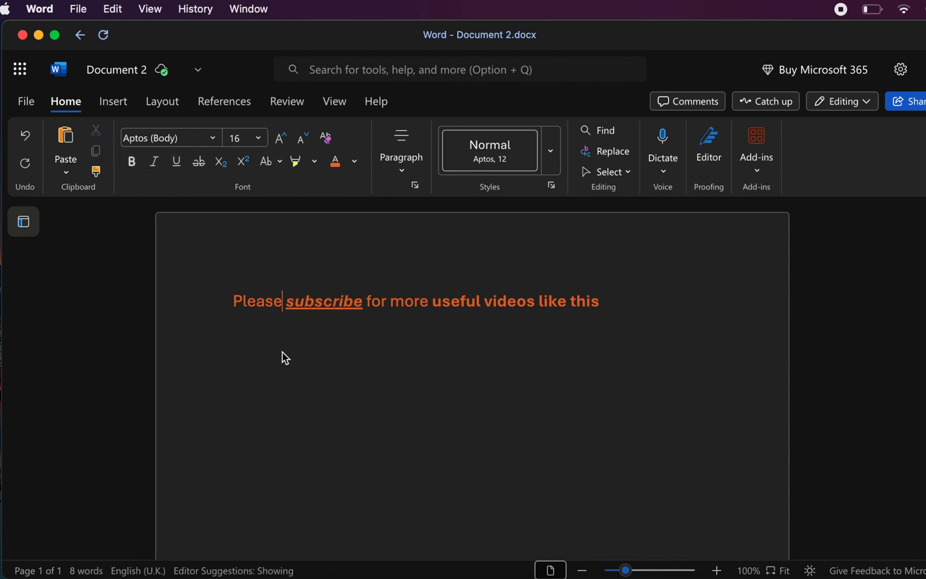
pyautogui.click(34, 101)
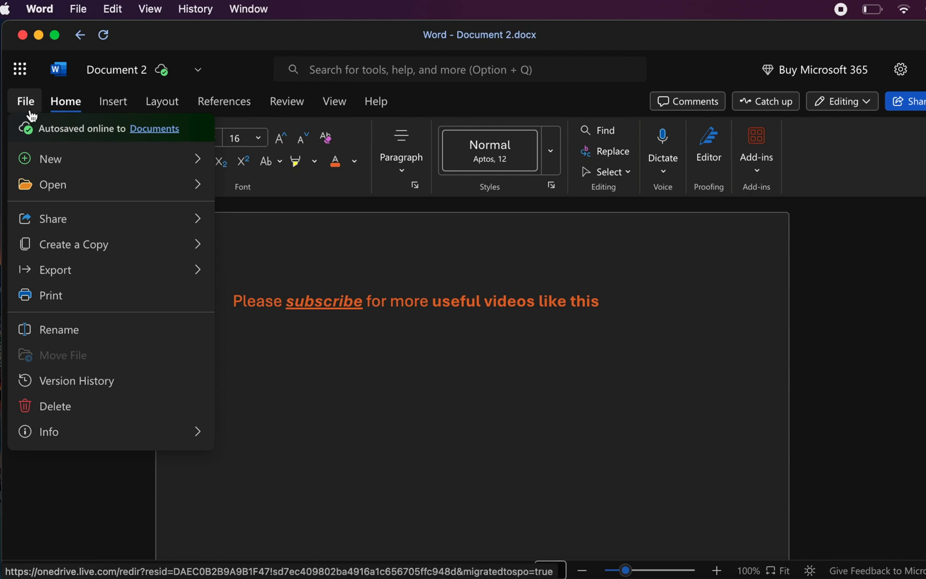
# Export the Word document as a PDF and download the converted file
pyautogui.moveTo(91, 275)
pyautogui.click(298, 281)
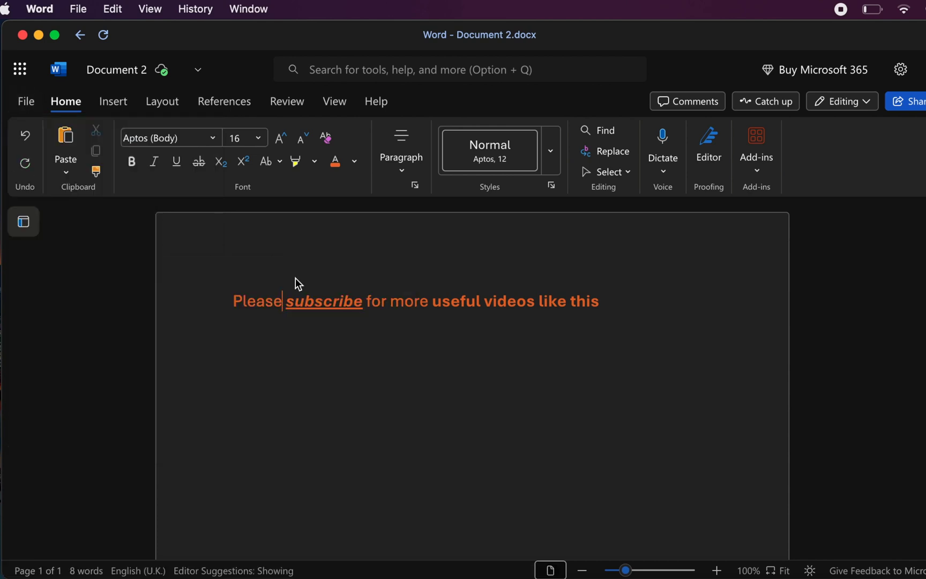
pyautogui.click(460, 347)
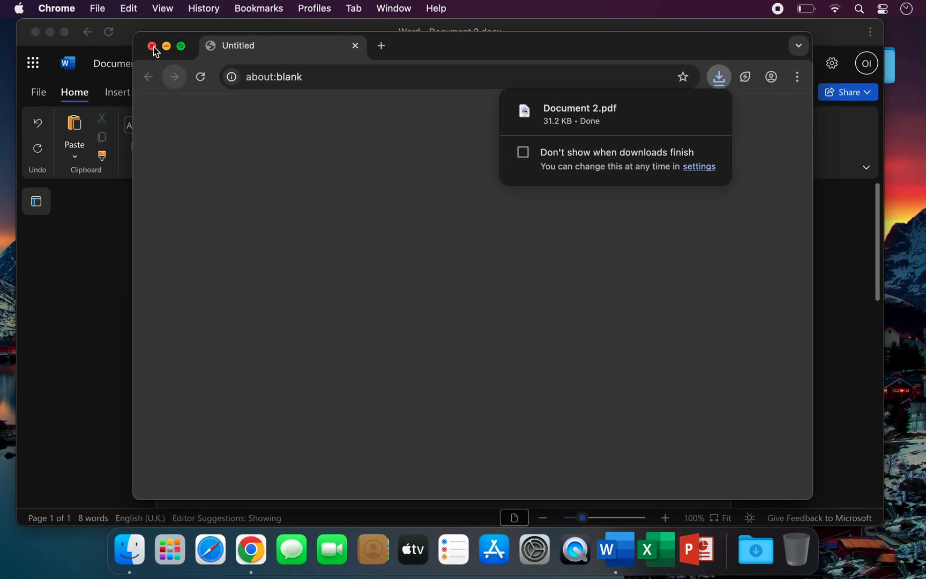
# Close the Chrome window and open Document 2.pdf from the Downloads stack in Preview
pyautogui.click(152, 46)
pyautogui.click(761, 547)
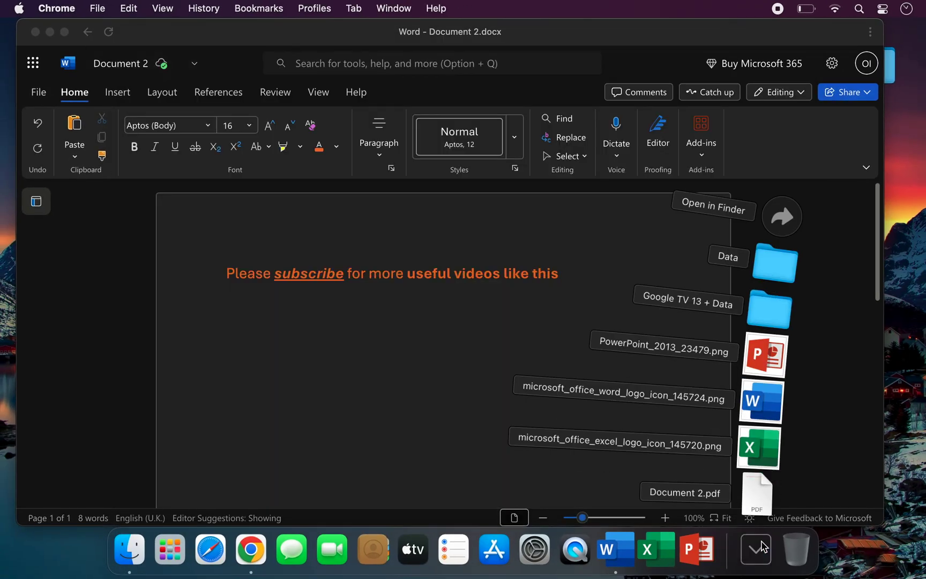
pyautogui.click(760, 490)
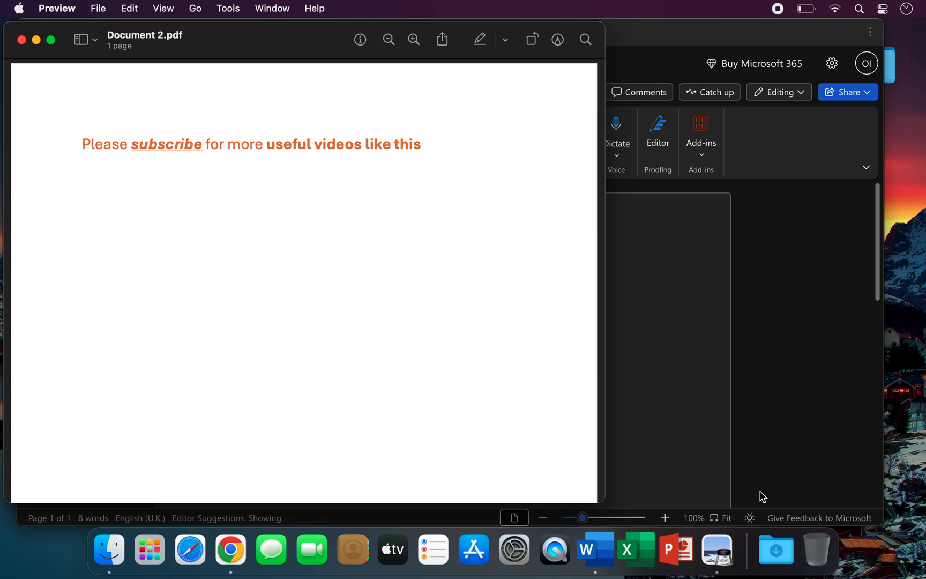